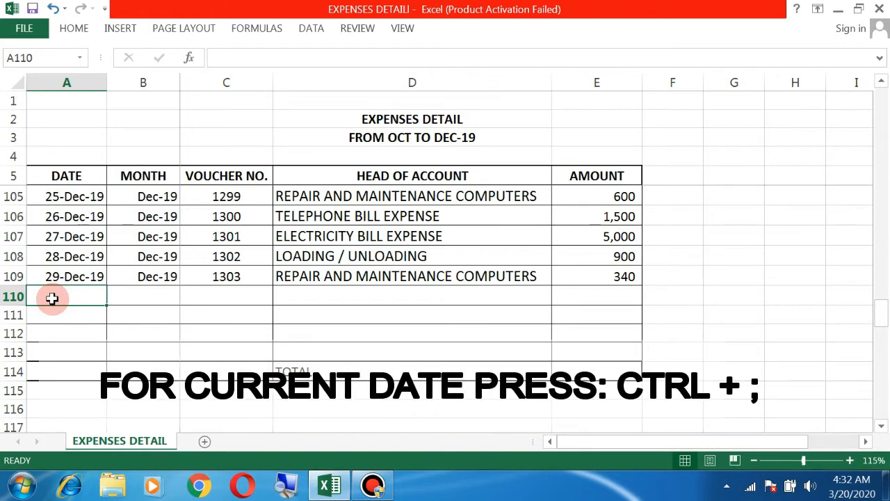
Insert the current date as a static value in cell A110 of the DATE column.
key("ctrl+semicolon")
key("Return")
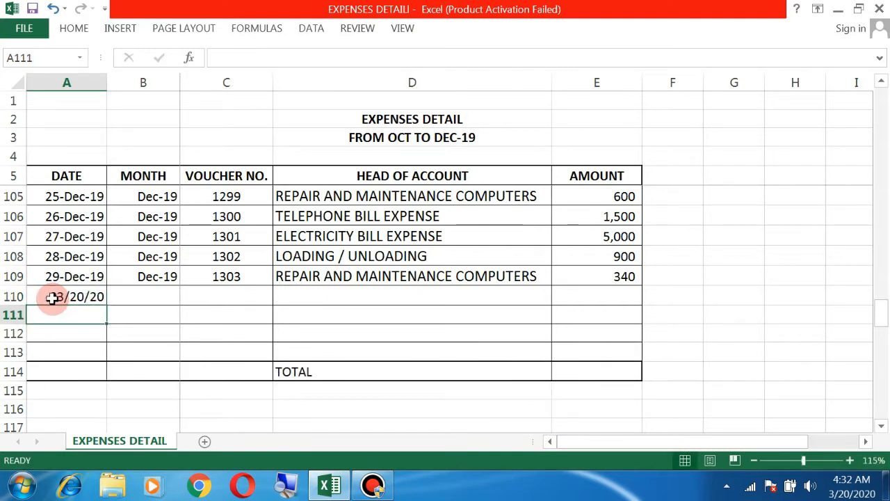
left_click(112, 295)
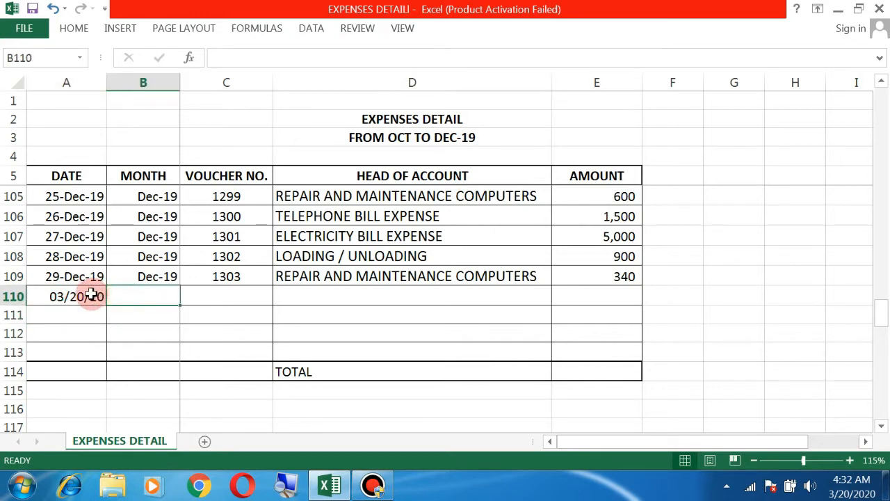
Format the date in cell A110 with the 14-Mar-12 date type.
left_click(91, 295)
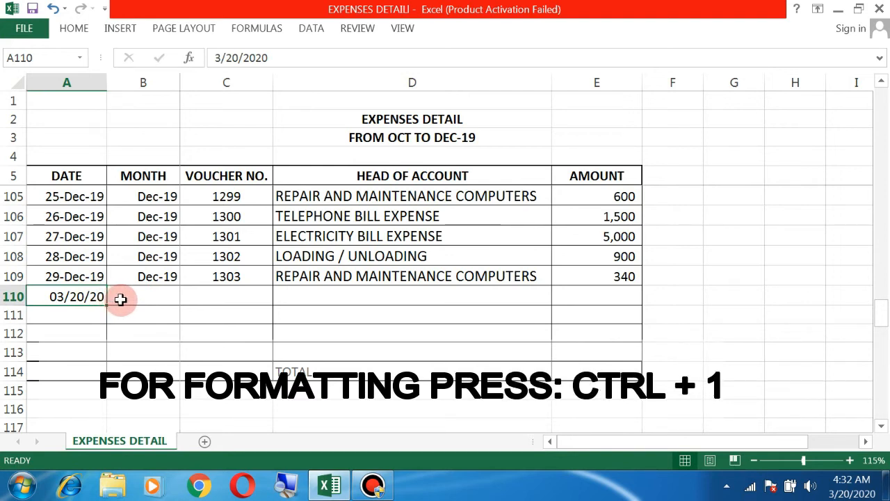
key("ctrl+1")
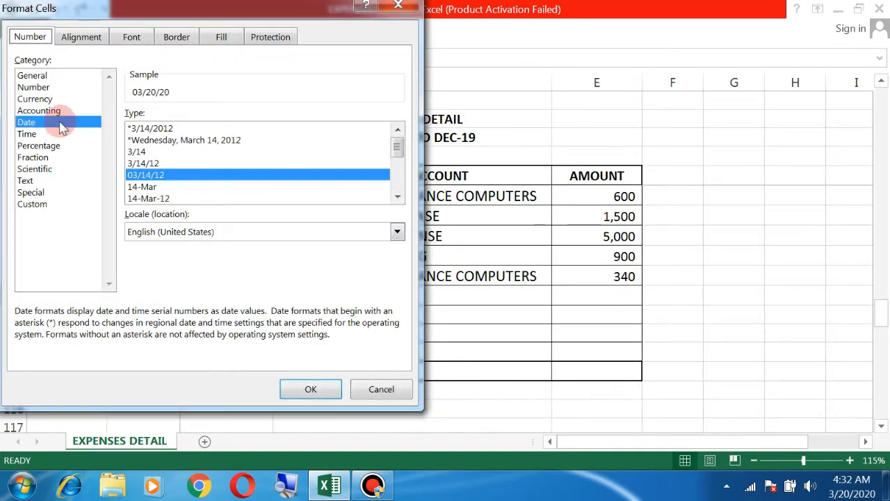
left_click(145, 199)
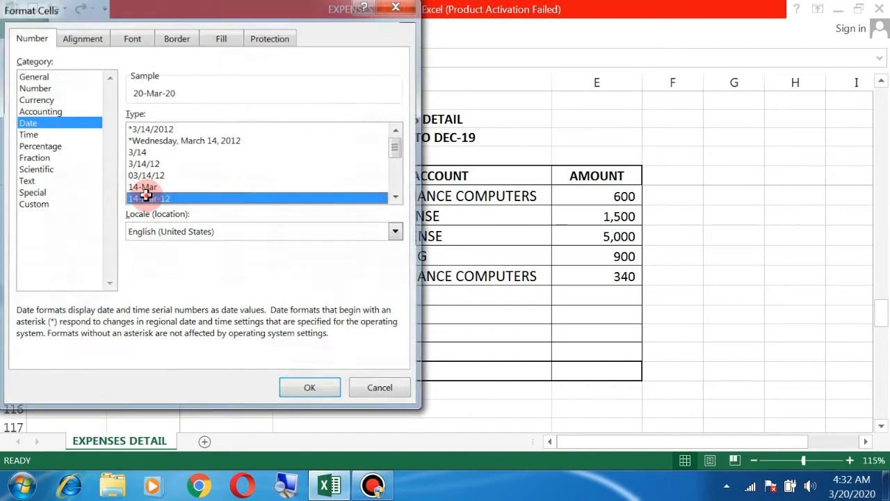
double_click(146, 198)
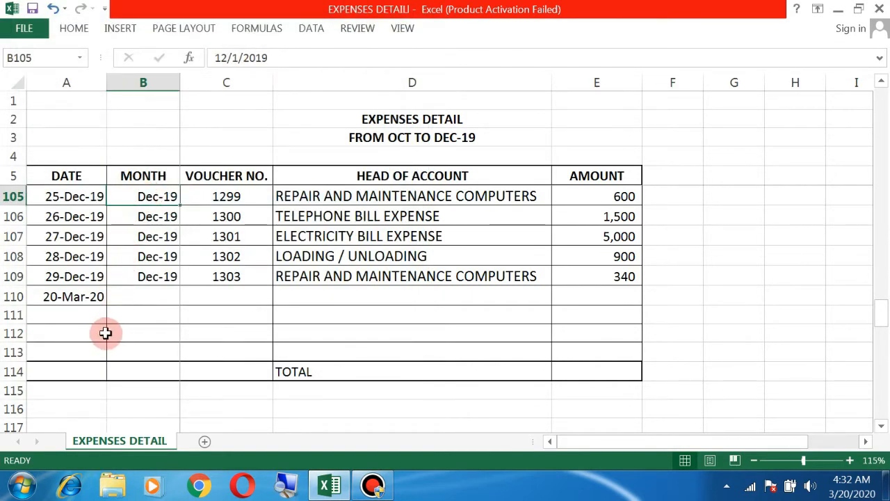
left_click(87, 321)
left_click(93, 295)
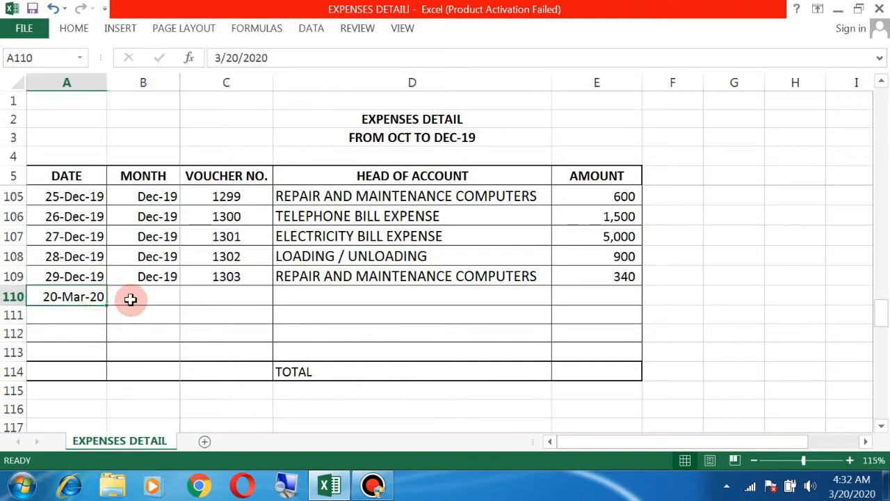
Fill the month, voucher number, head of account and amount in B110:E110 by copying down each value from row 109.
left_click(137, 299)
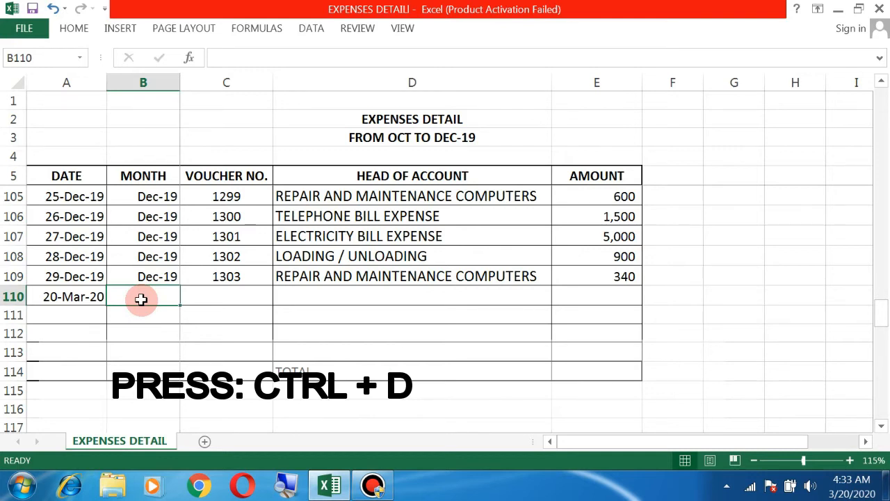
key("ctrl+d")
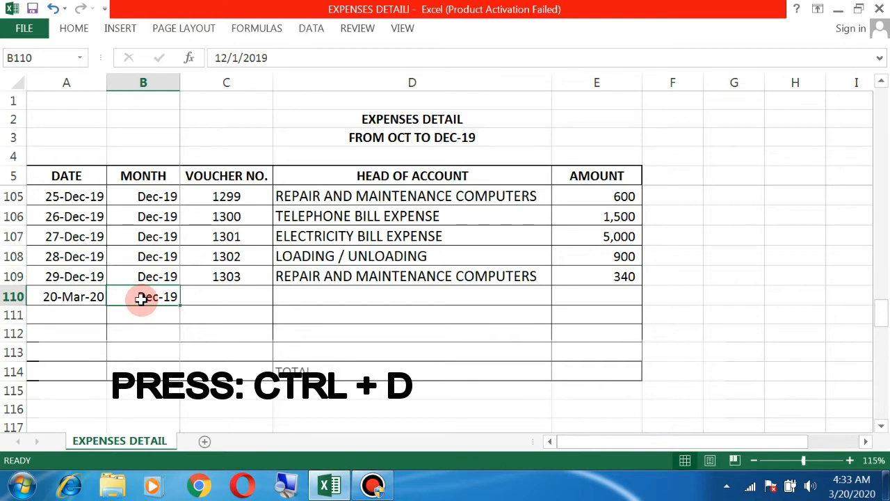
key("Right")
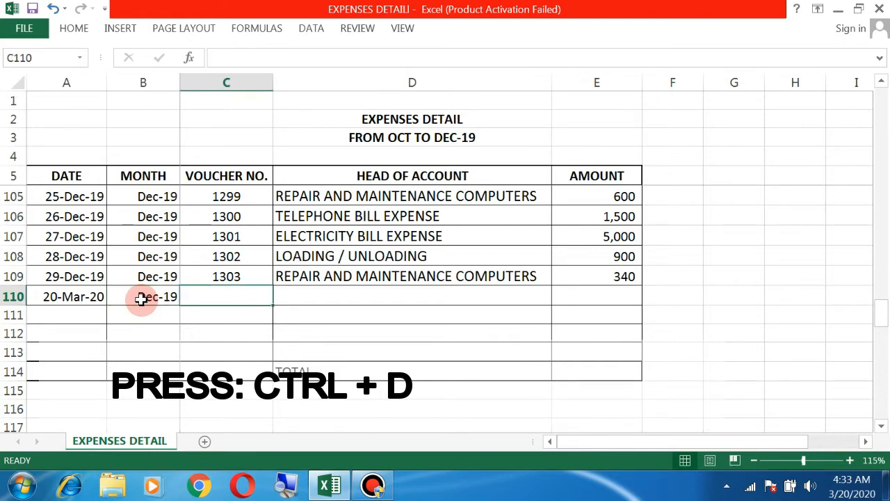
key("ctrl+d")
key("Right")
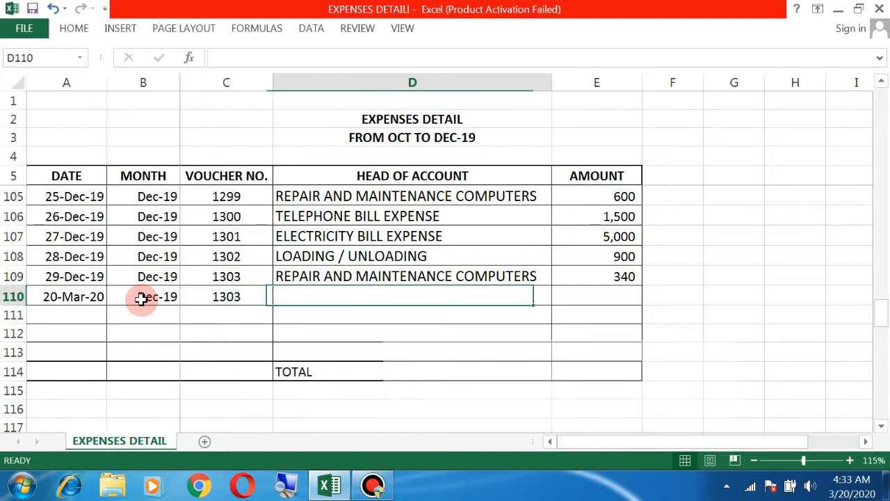
key("ctrl+d")
key("Right")
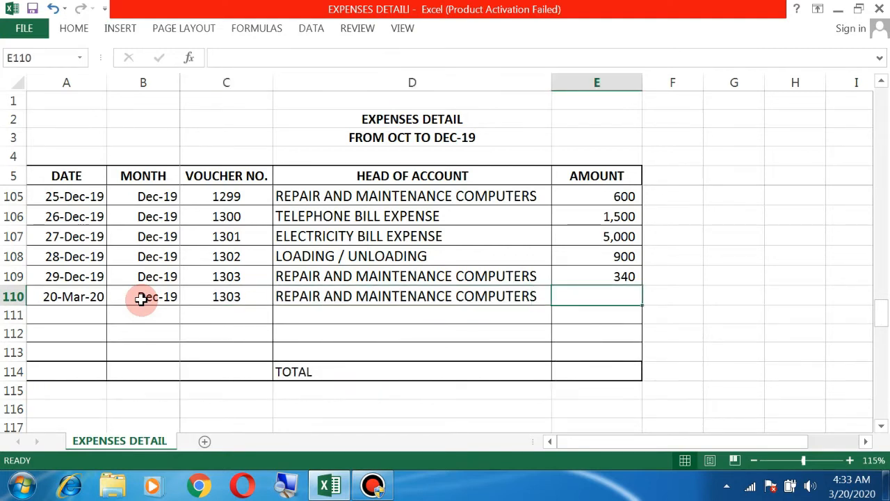
key("ctrl+d")
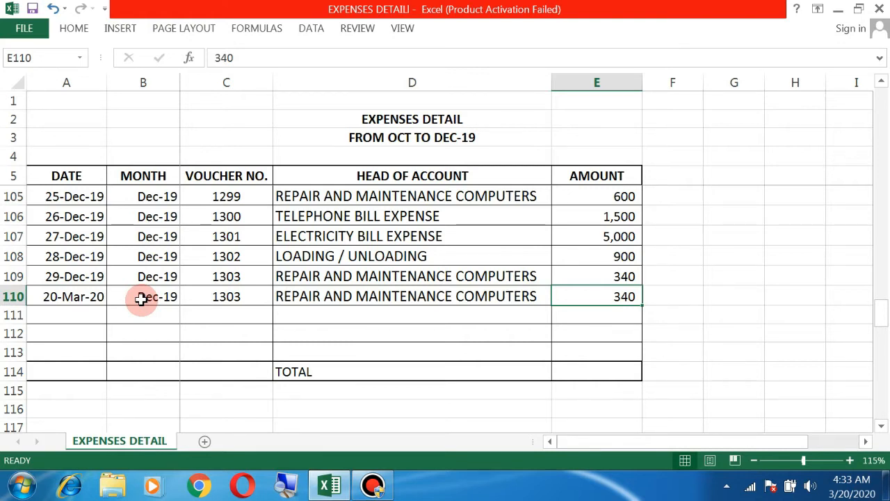
Total the AMOUNT column in cell E114 with an AutoSum formula, =SUM(E6:E113).
key("Down")
key("Down")
key("Down")
key("Down")
key("Down")
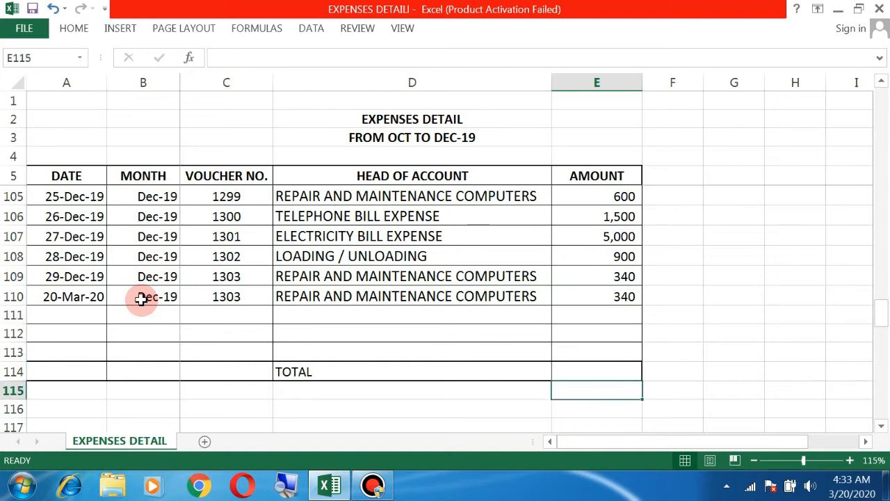
key("Up")
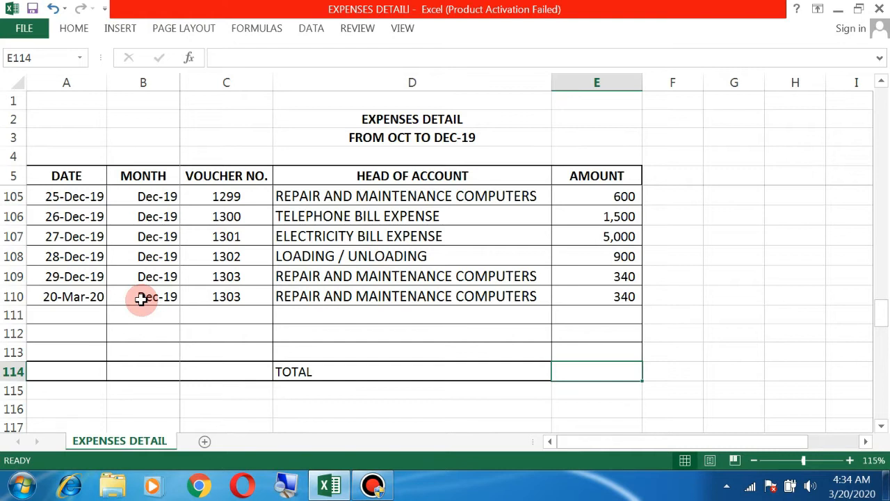
key("alt")
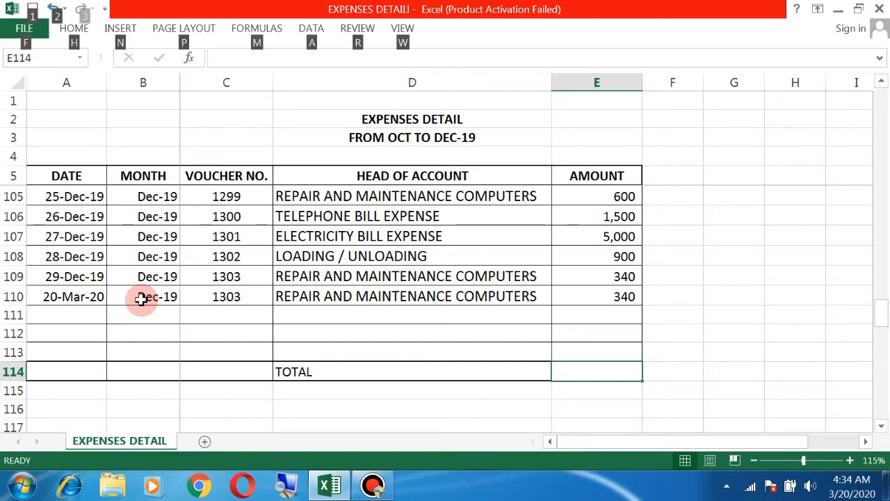
key("alt+equal")
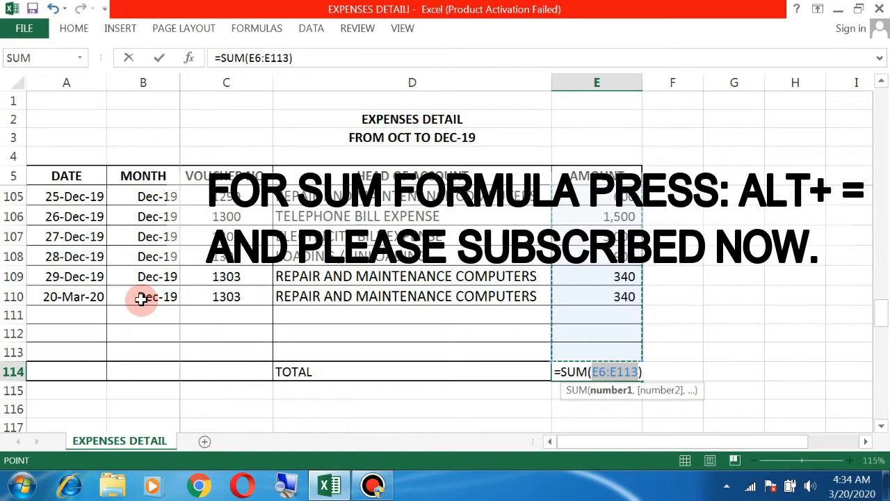
scroll(141, 298, "up", 4)
scroll(142, 298, "up", 17)
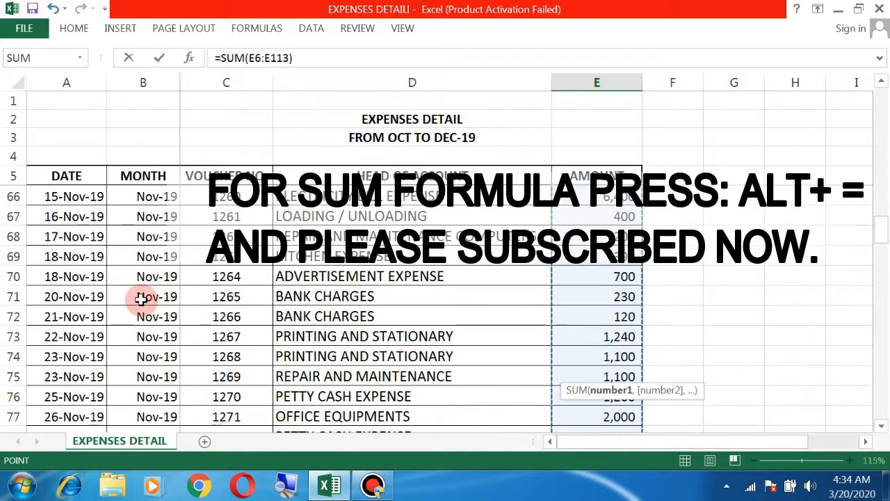
scroll(141, 297, "down", 12)
scroll(141, 298, "down", 2)
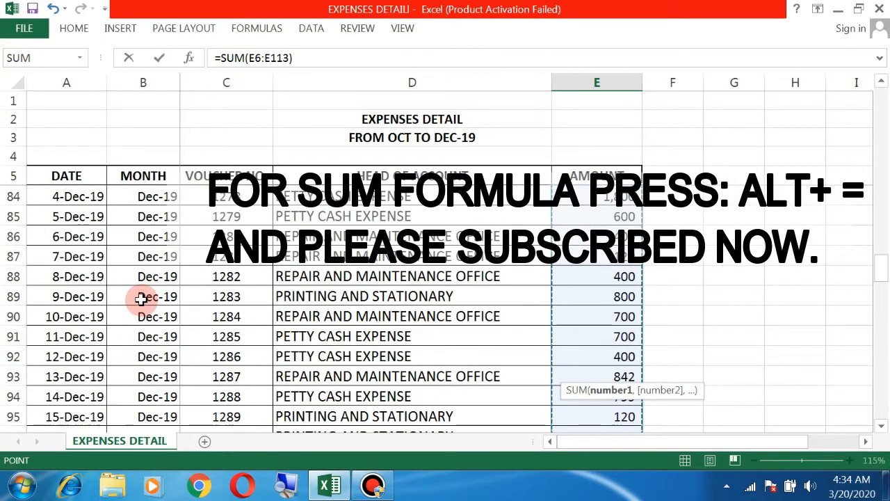
key("Return")
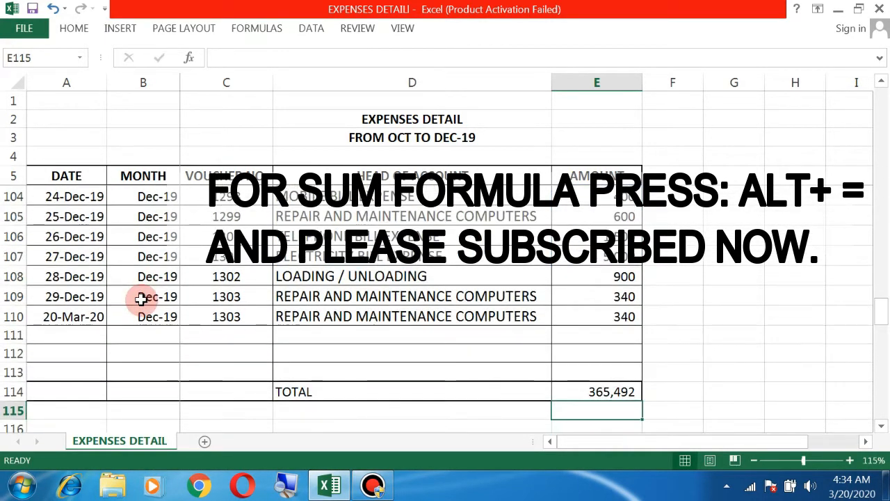
Insert an entire blank row above the 20-Mar-20 entry at row 110.
key("Up")
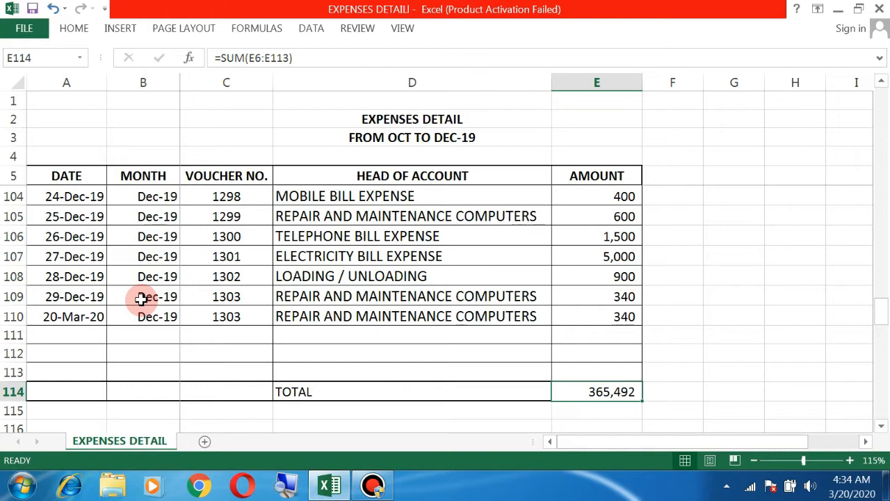
key("Left")
key("Left")
key("Left")
key("Left")
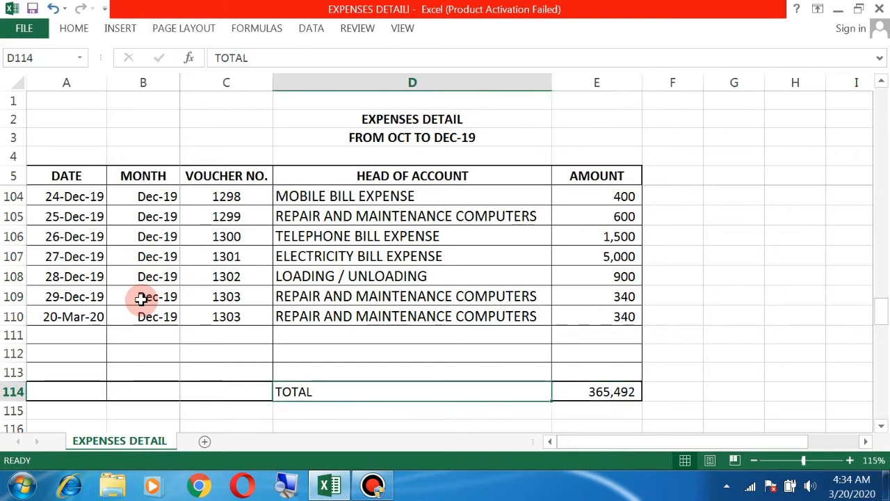
key("Up")
key("Up")
key("Up")
key("Up")
key("Up")
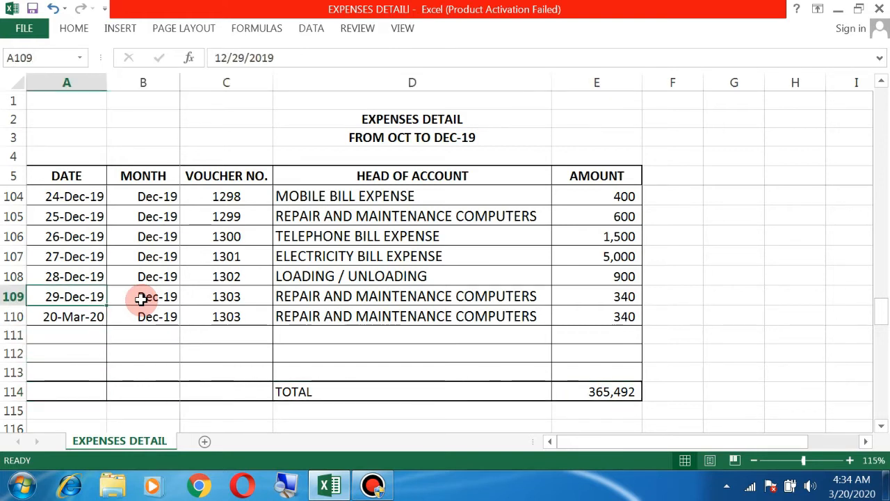
key("Down")
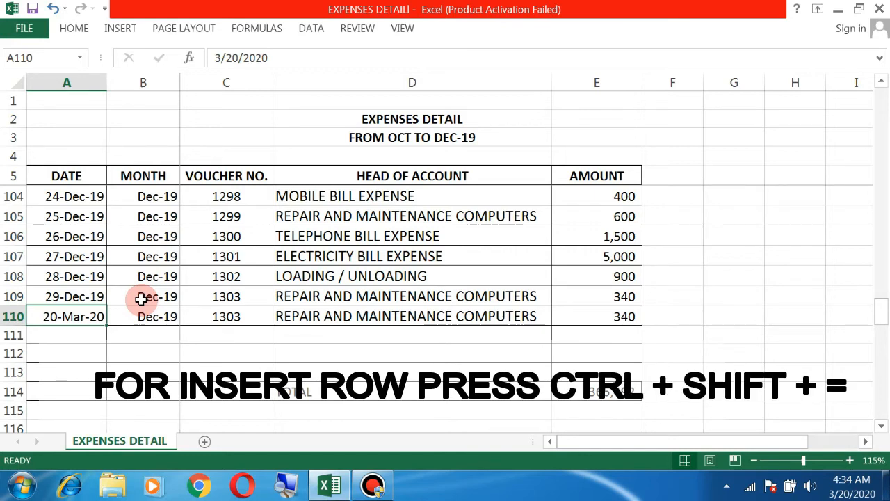
key("ctrl+shift+equal")
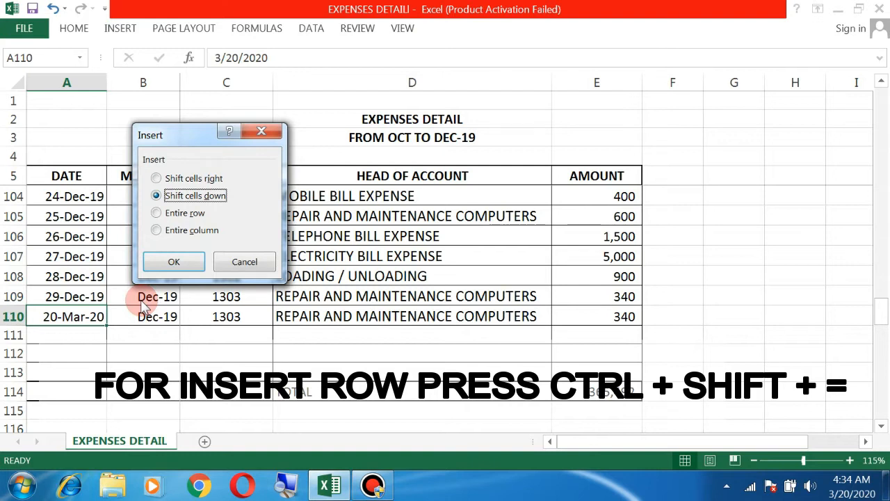
key("Down")
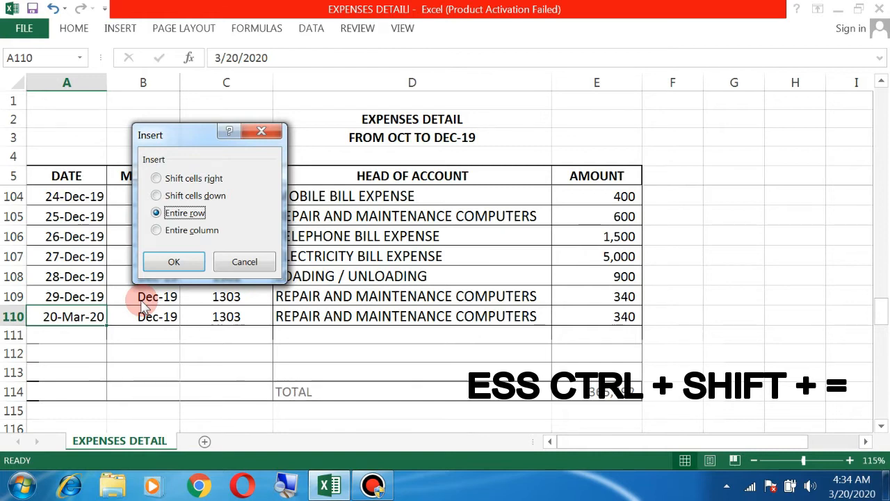
key("Down")
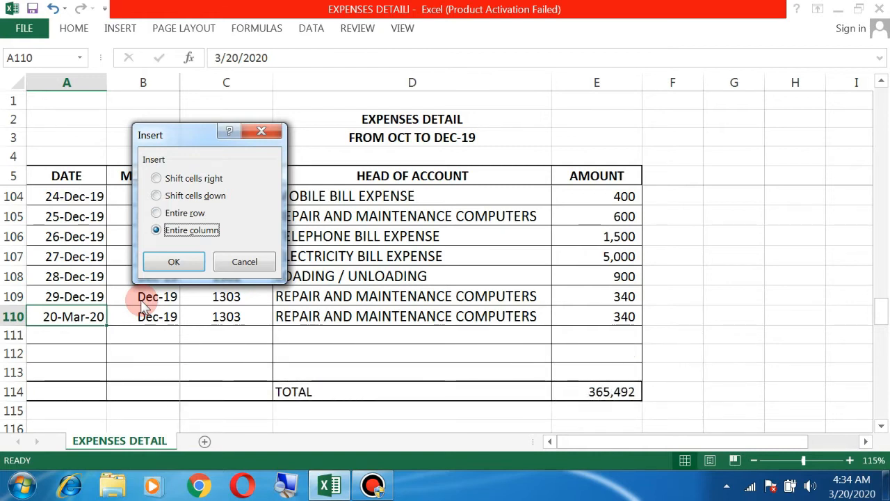
key("Up")
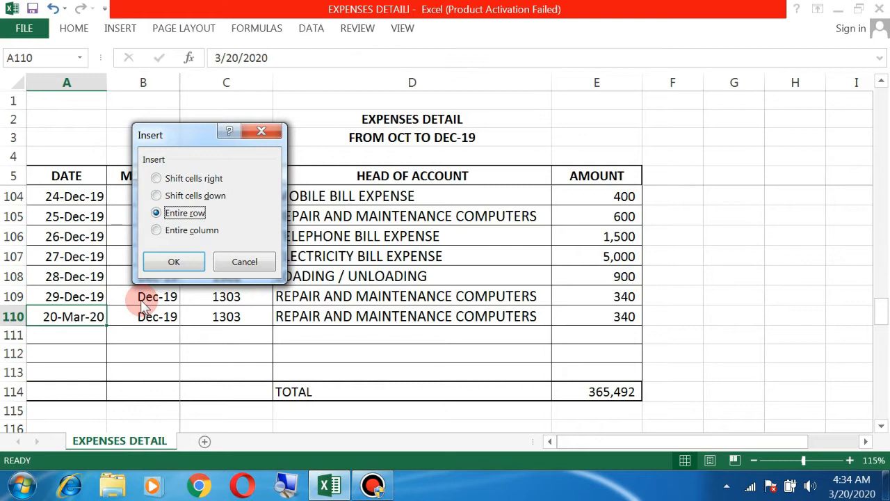
key("Return")
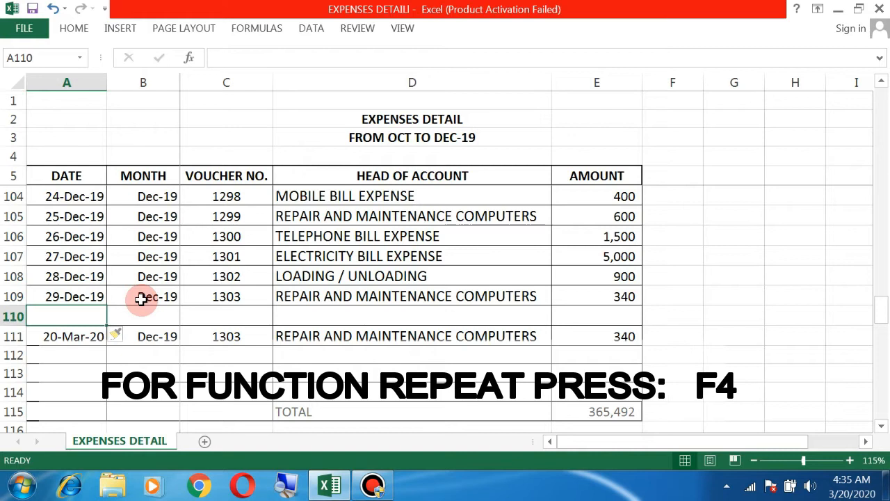
Repeat the row insertion at row 110 twice, and undo the last repetition.
key("F4")
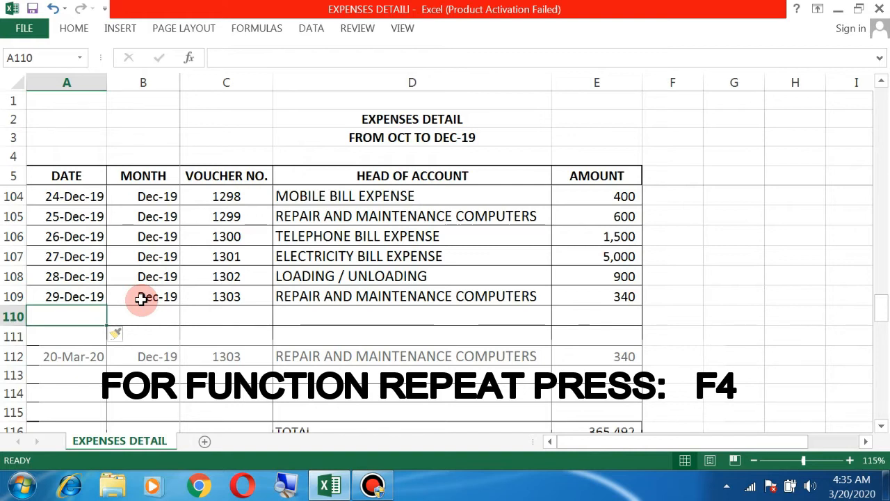
key("F4")
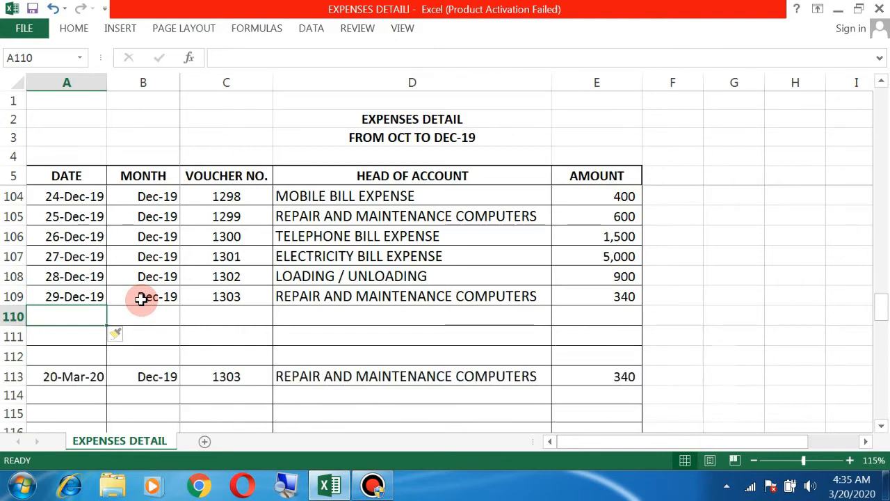
key("ctrl+z")
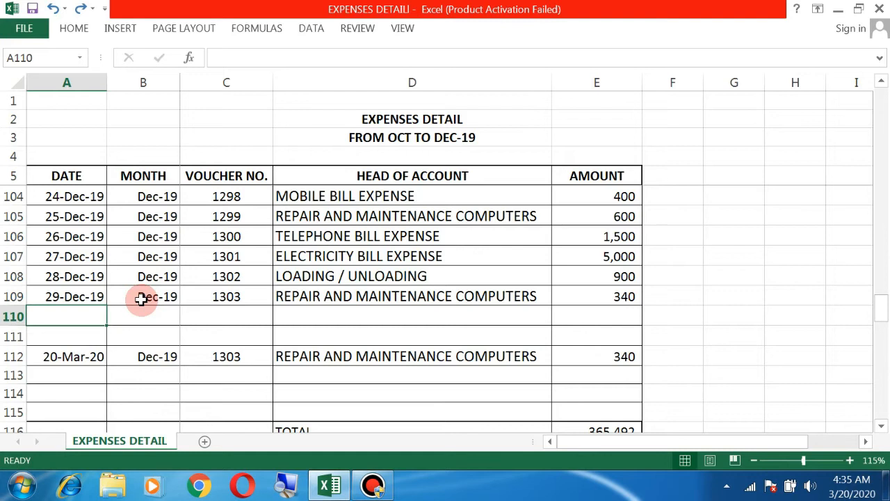
Delete the two blank rows above the 20-Mar-20 entry by removing entire row 110 and repeating the deletion.
key("Down")
key("Up")
key("Down")
key("Down")
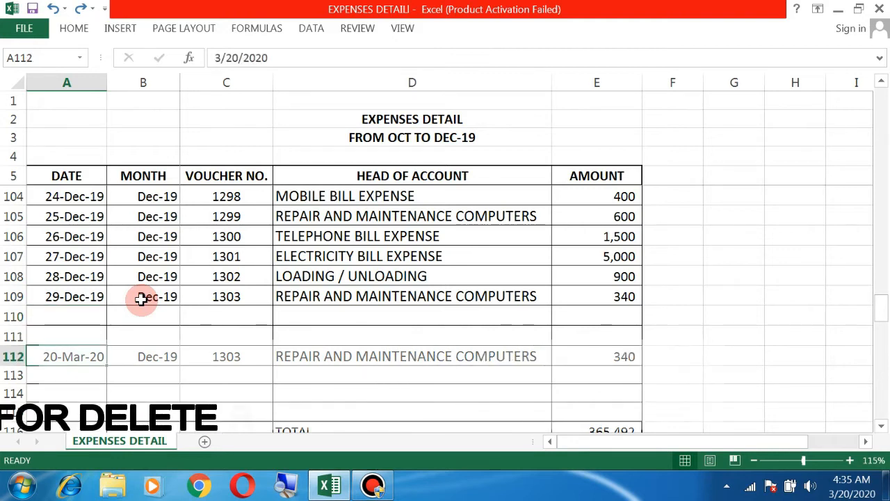
key("Up")
key("Up")
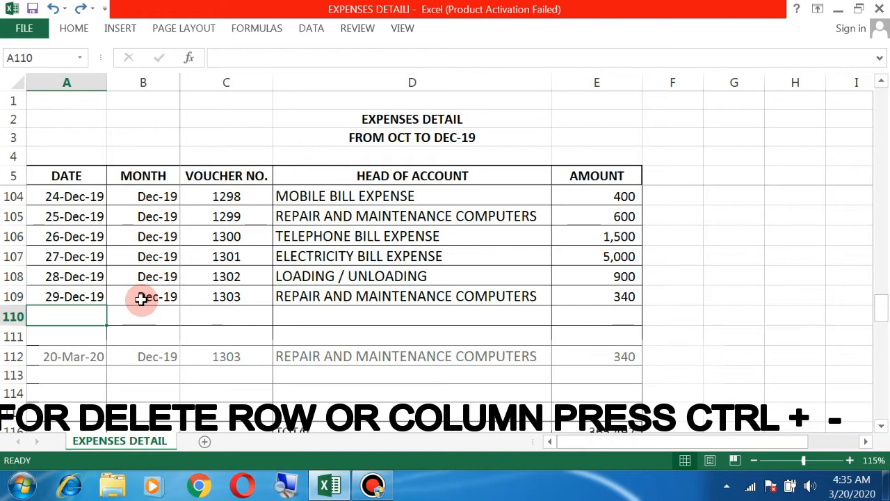
key("ctrl+minus")
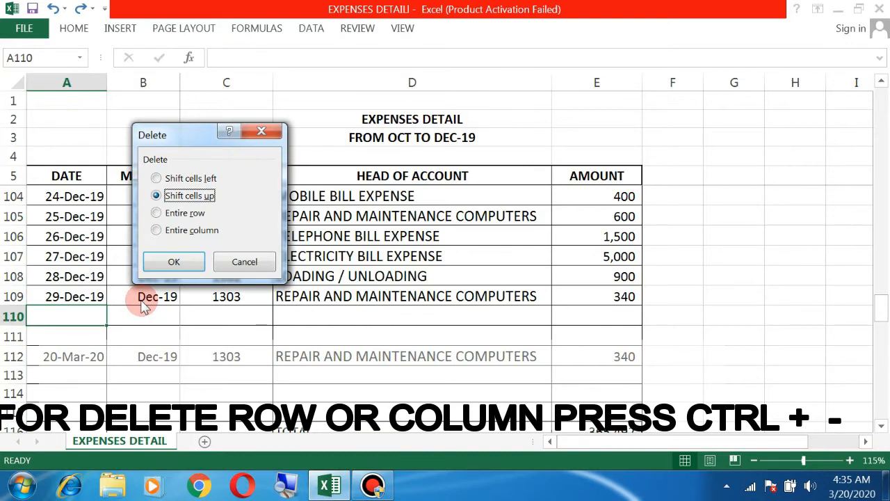
key("Down")
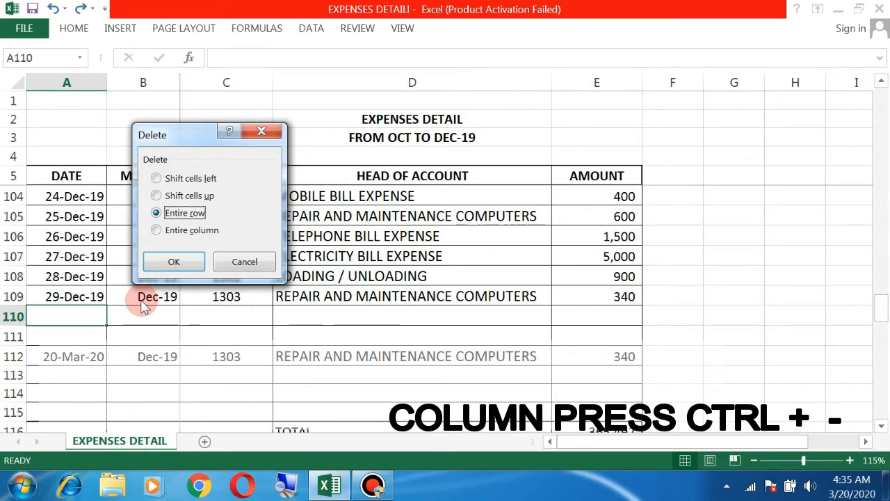
key("Return")
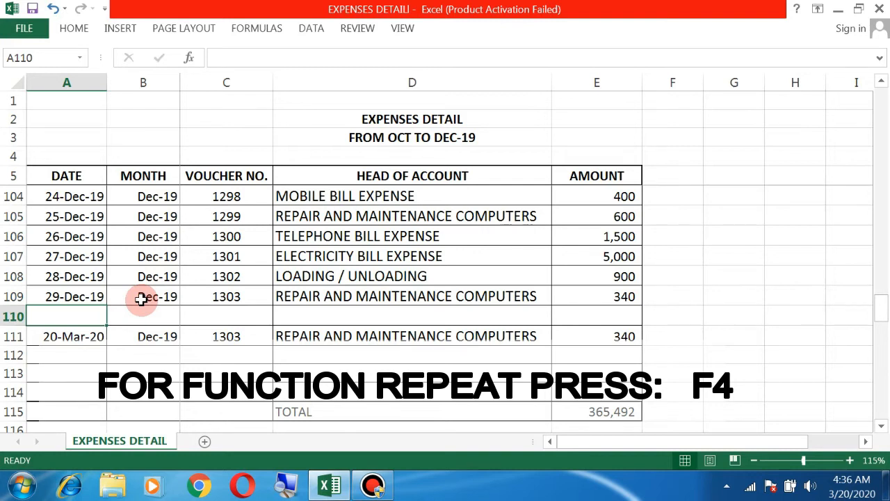
key("F4")
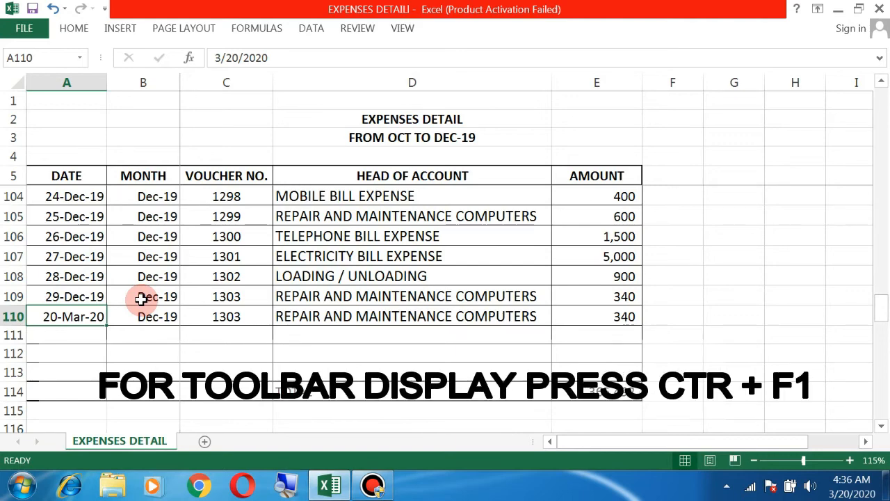
Expand the ribbon to display its commands, and collapse it again.
key("ctrl+F1")
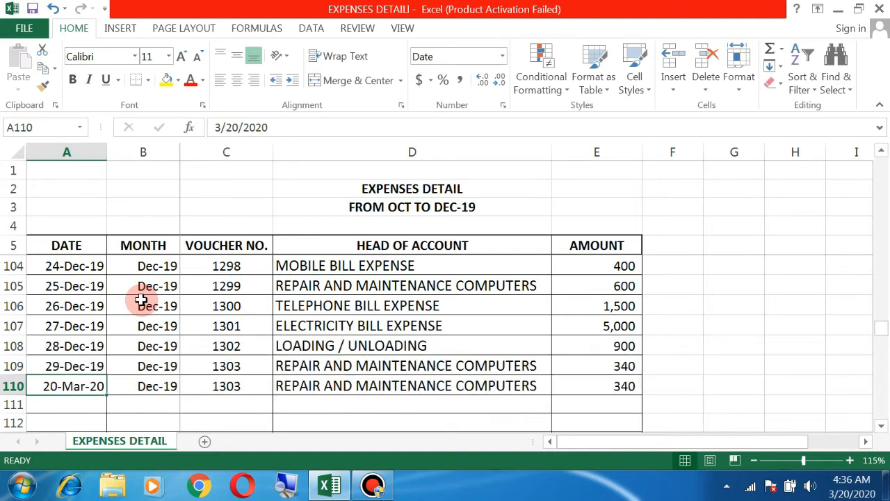
key("ctrl+F1")
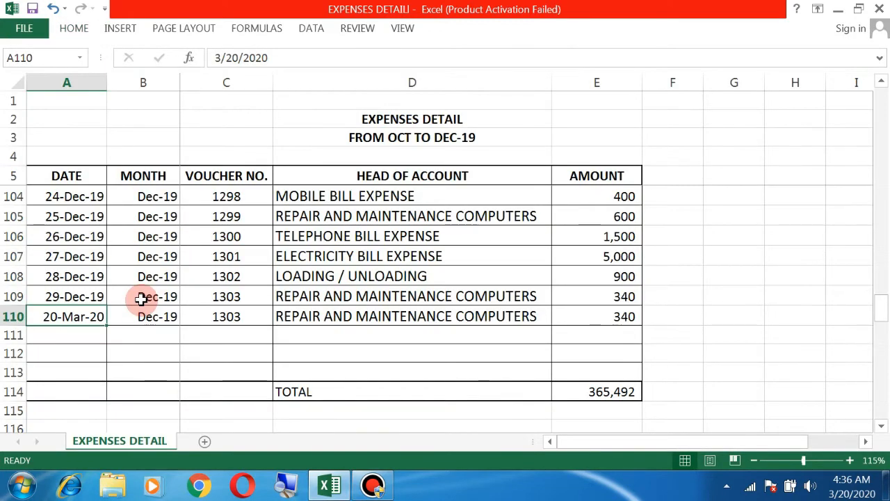
key("Return")
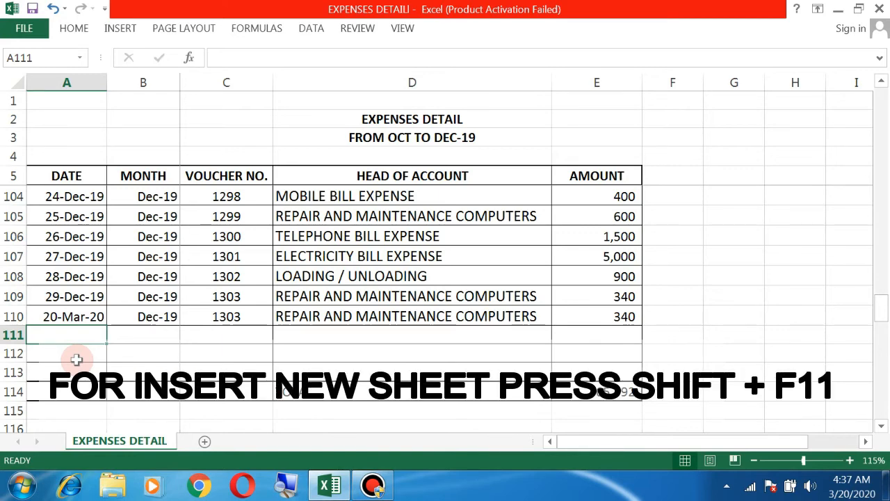
Insert two new worksheets before EXPENSES DETAIL, and switch through the sheets to EXPENSES DETAIL and back to Sheet2.
key("shift+F11")
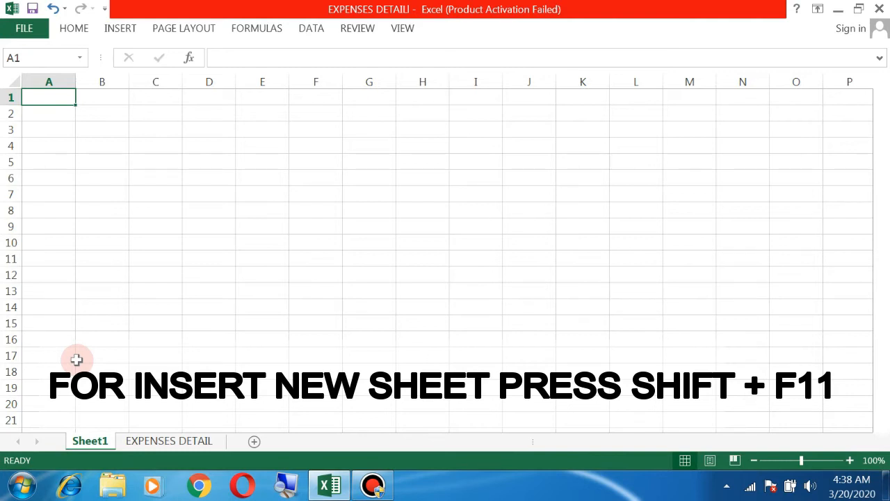
key("shift+F11")
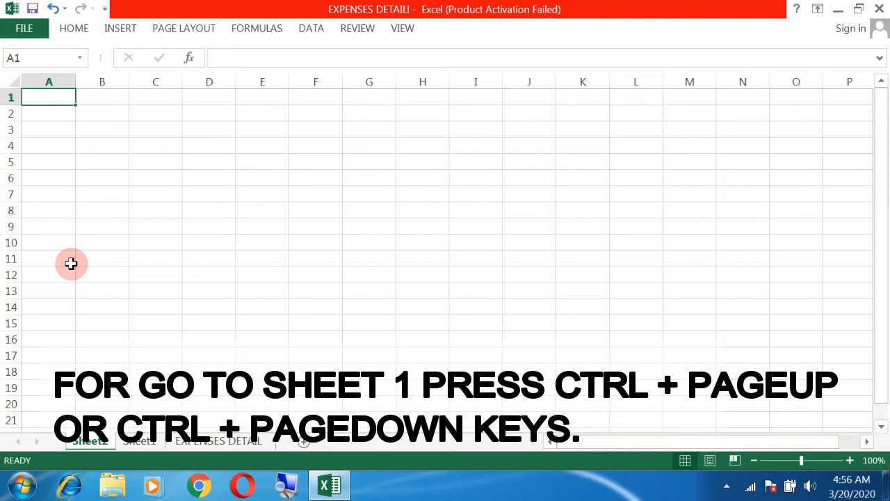
key("ctrl+Page_Down")
key("ctrl+Page_Down")
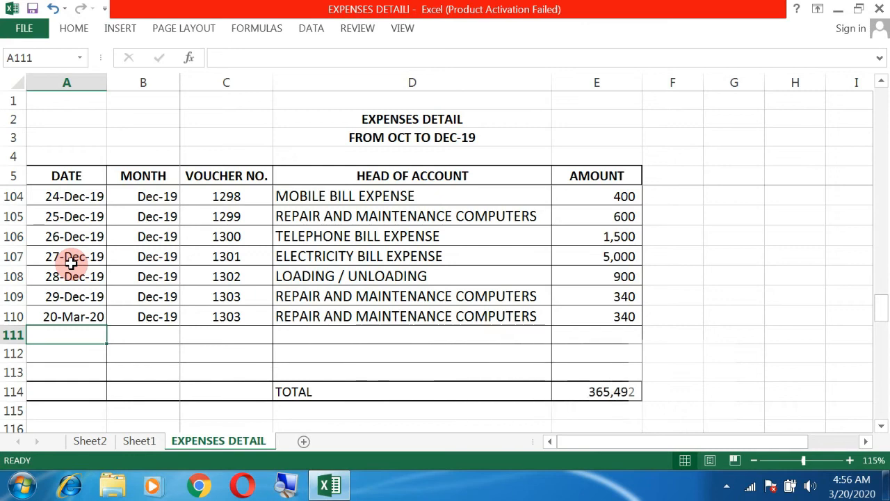
key("ctrl+Page_Up")
key("ctrl+Page_Up")
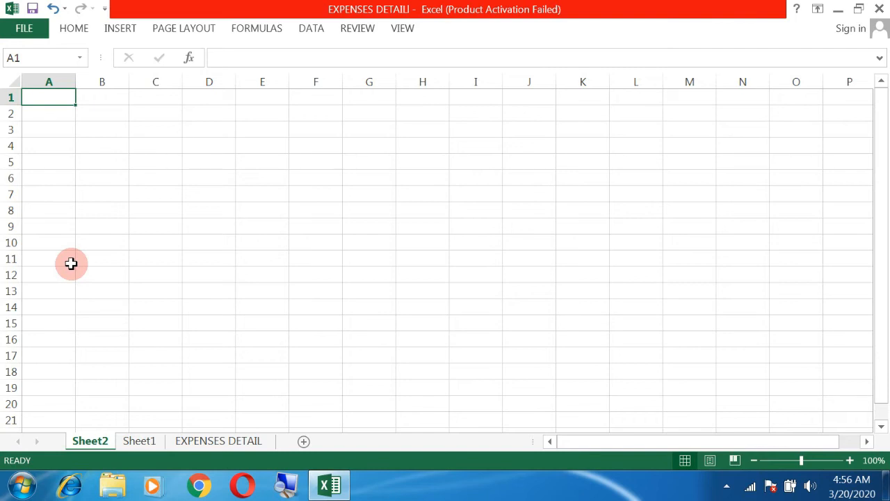
Rename the Sheet2 worksheet as EXPENSES 2.
key("alt")
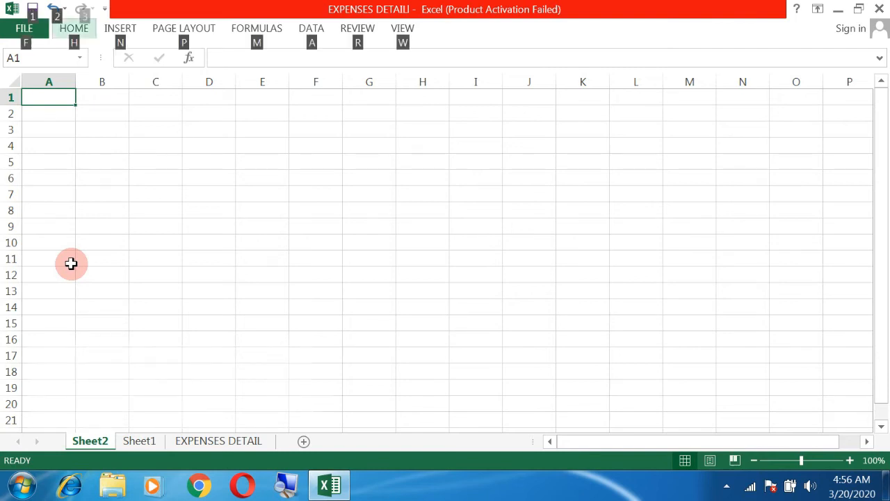
key("h")
key("o")
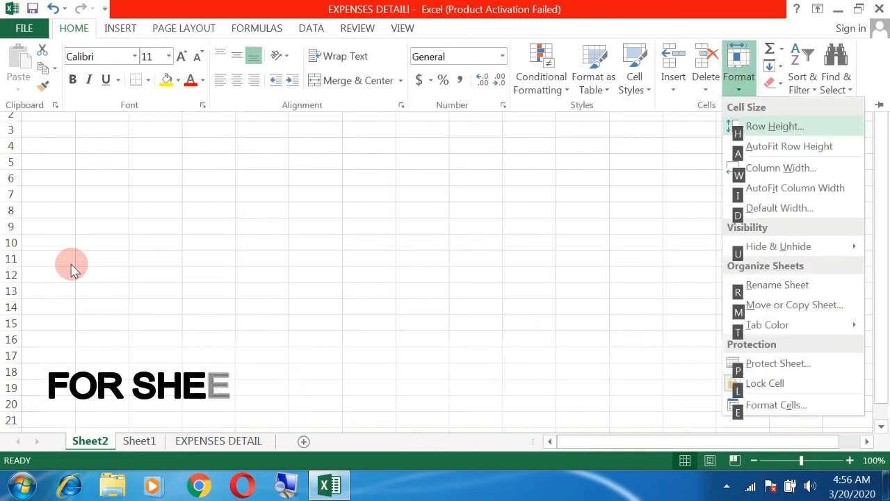
key("r")
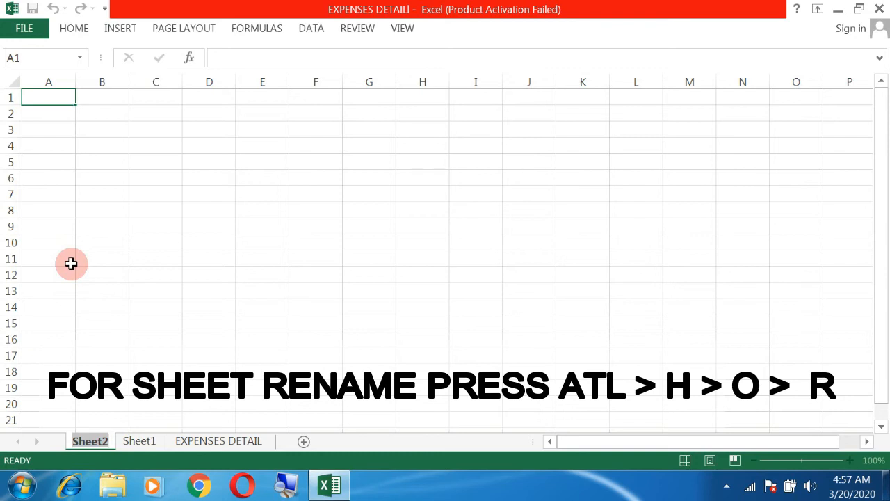
type("ex")
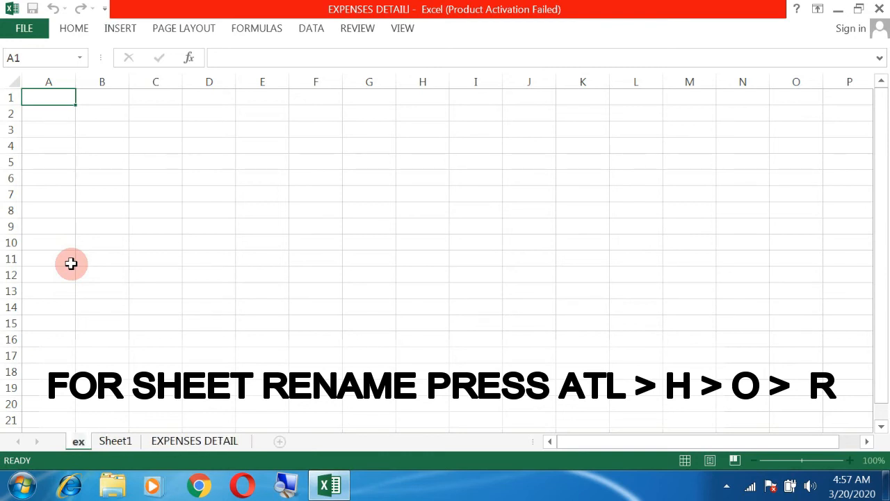
key("BackSpace")
key("BackSpace")
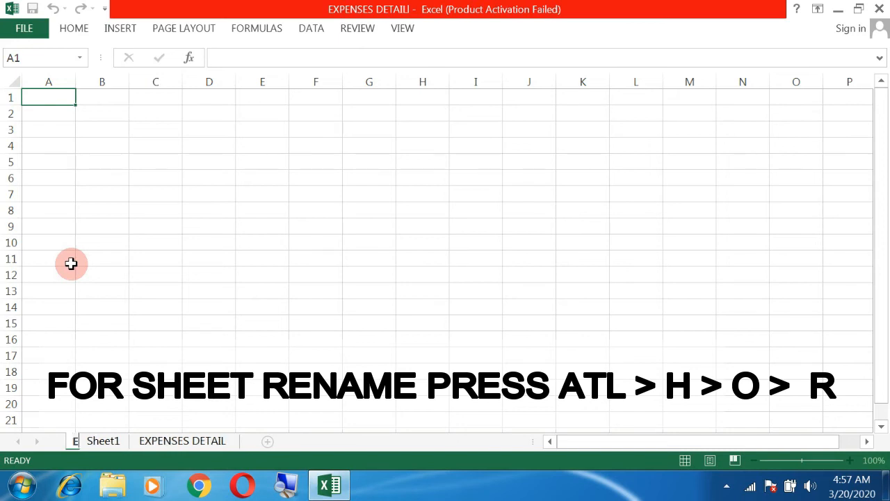
type("EXPENSES")
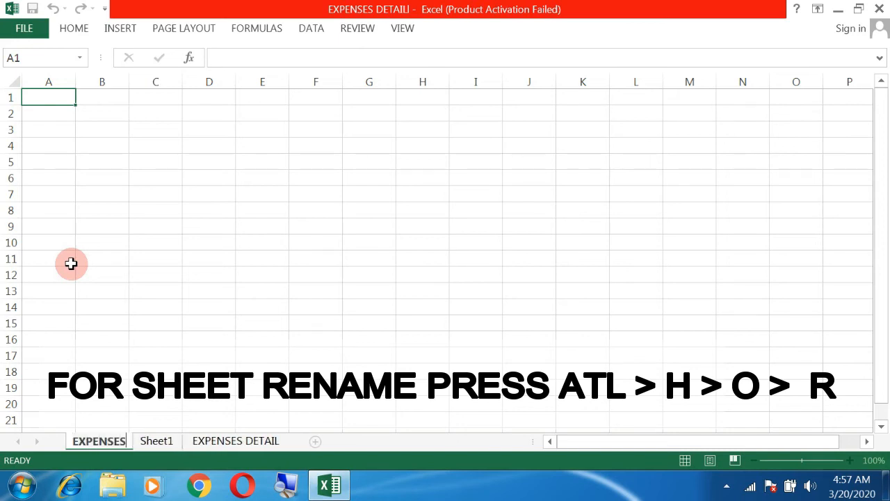
key("Return")
type("2")
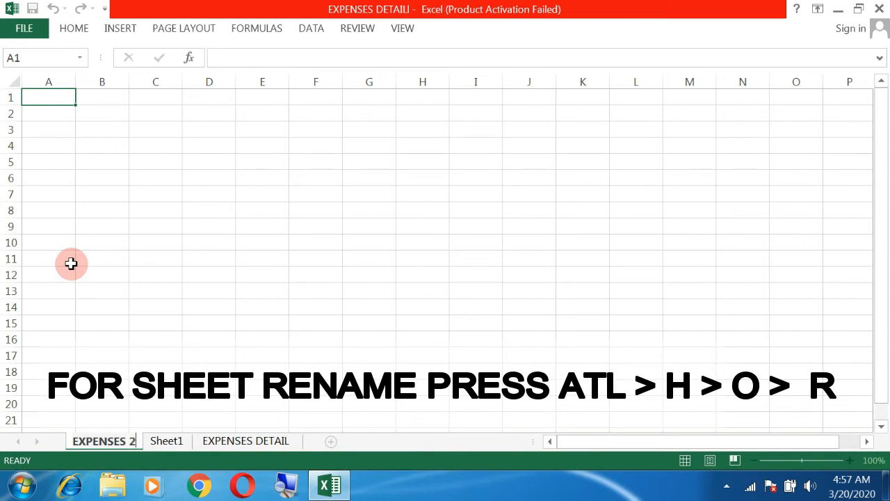
key("Return")
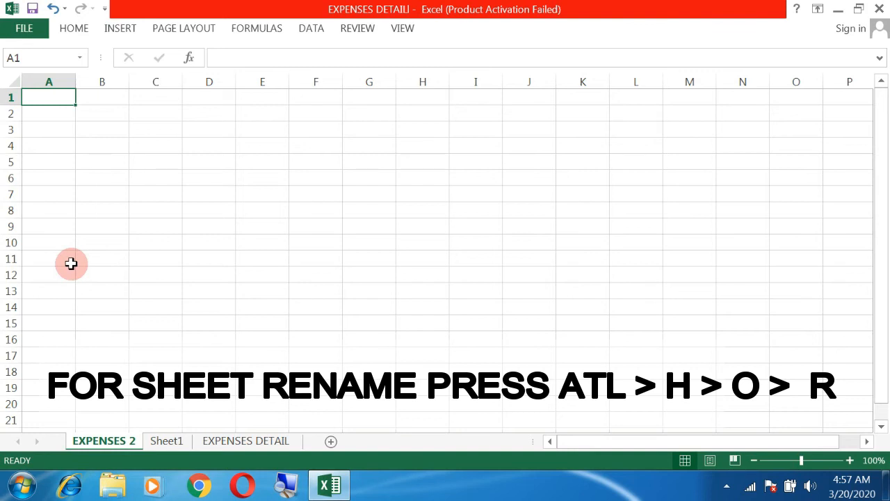
Rename the Sheet1 worksheet as EXPENSE 3.
key("ctrl+Page_Down")
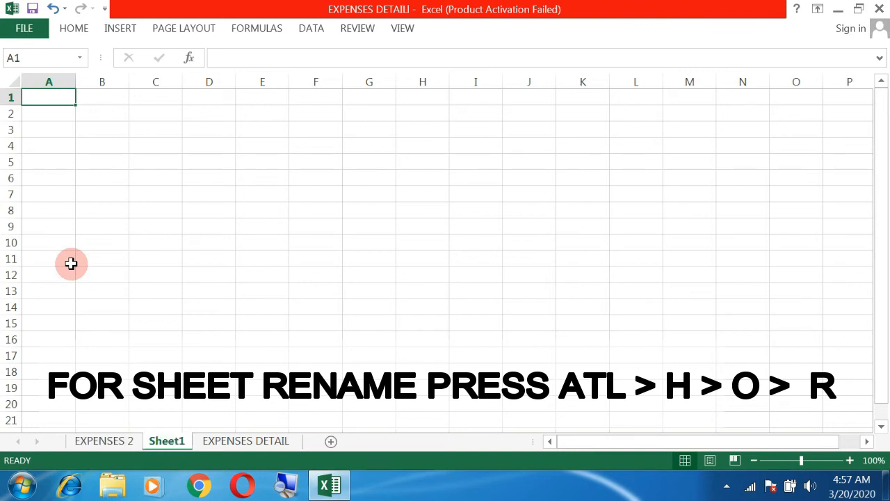
key("alt")
key("alt")
key("h")
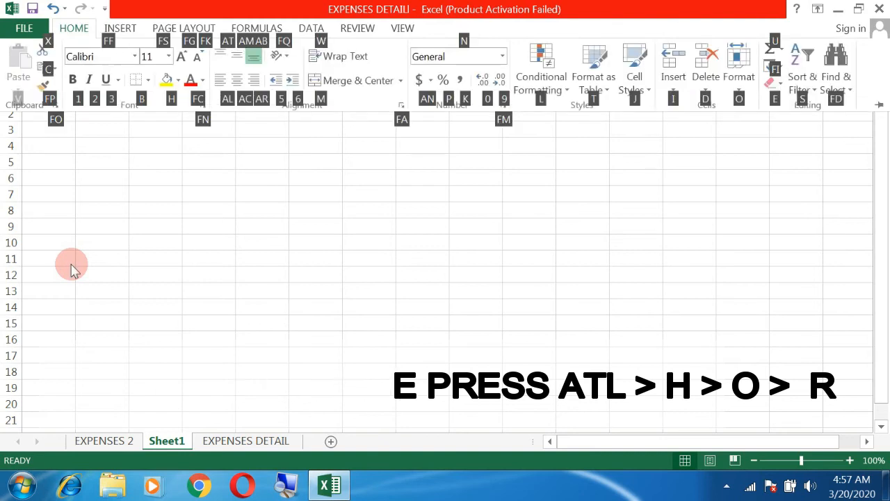
key("o")
key("Escape")
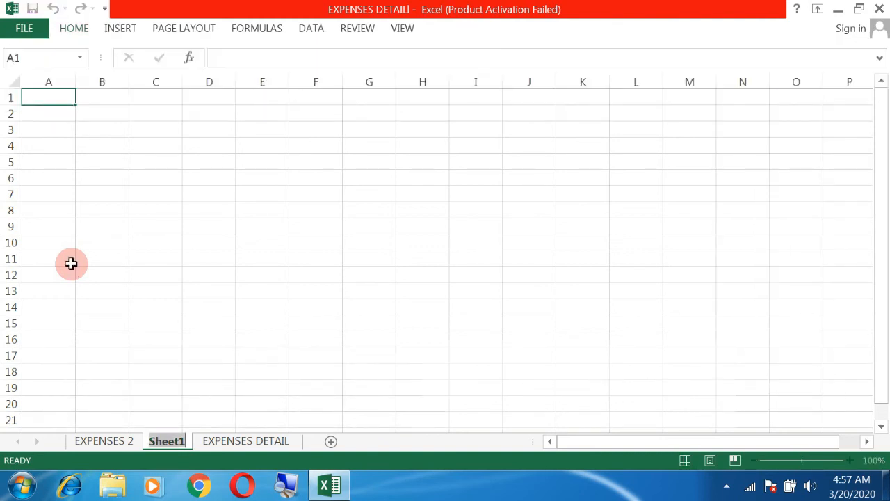
key("alt+h")
type("orEX")
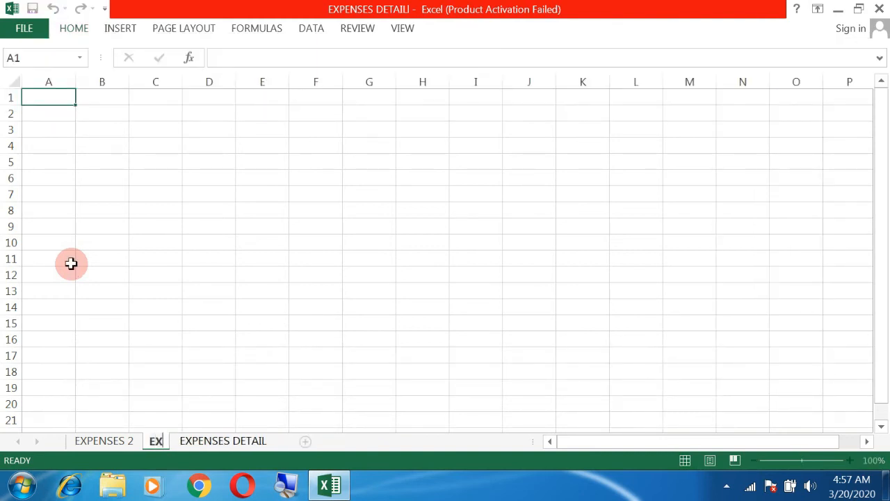
type("PENS")
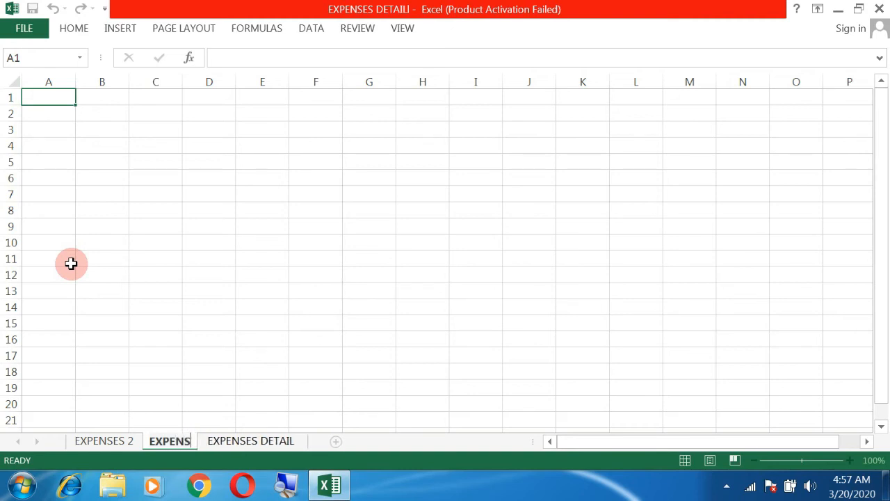
type("E 3")
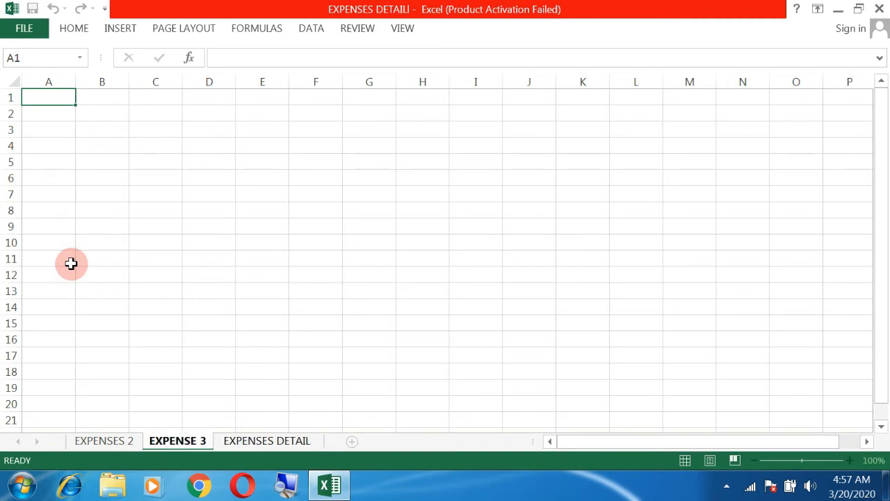
key("Return")
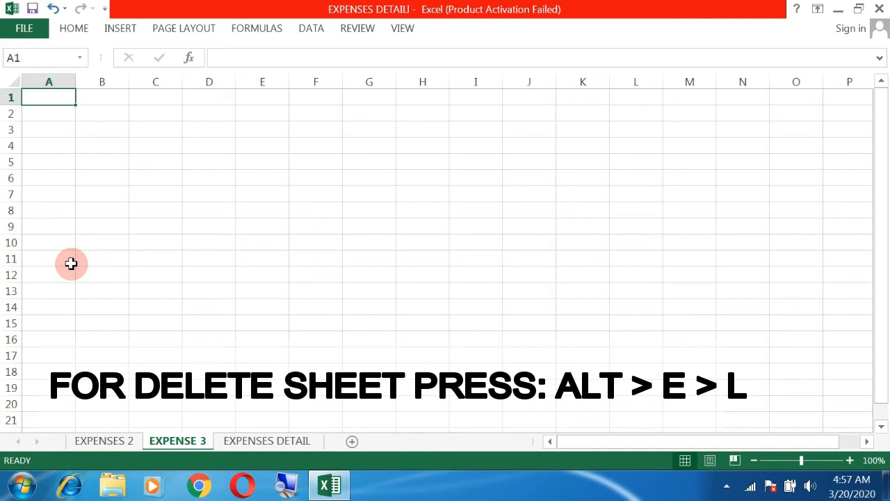
Delete the EXPENSE 3 worksheet from the workbook.
key("alt")
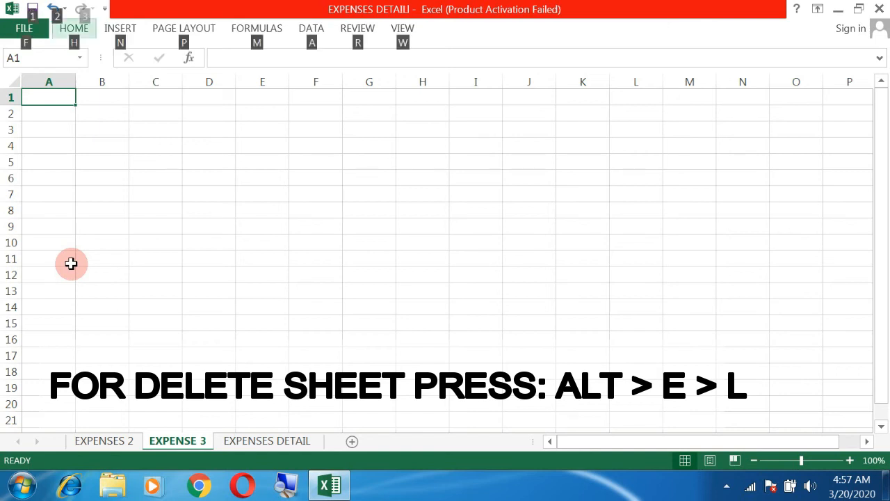
key("e")
key("l")
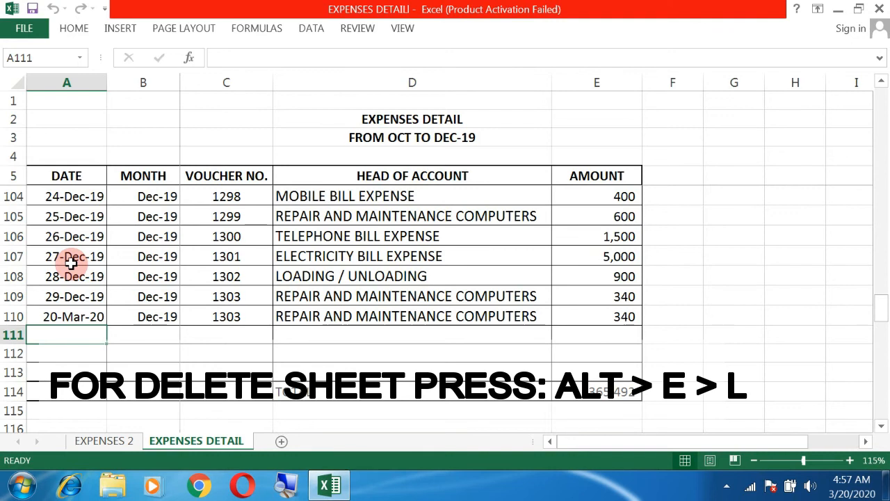
key("Down")
key("Down")
key("Down")
key("Down")
key("Down")
key("Down")
key("Up")
key("Up")
key("Up")
key("Up")
key("Up")
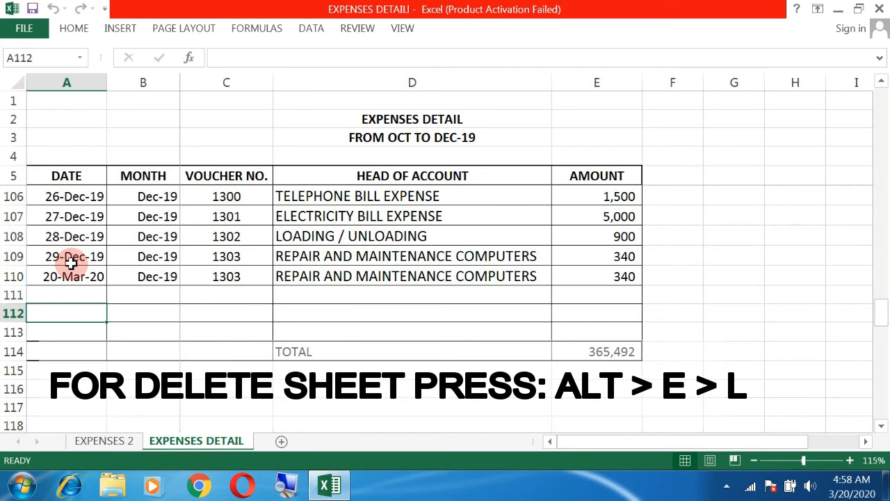
Delete the EXPENSES 2 worksheet, leaving EXPENSES DETAIL as the only sheet.
key("ctrl+Page_Up")
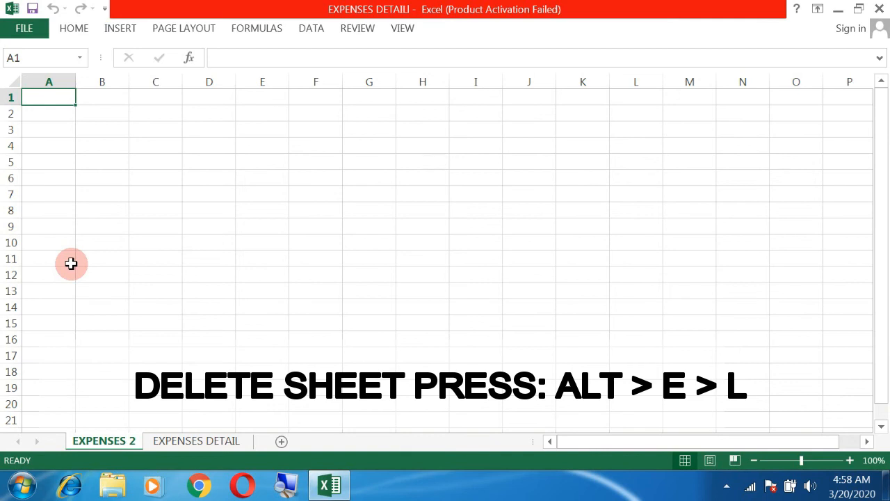
key("alt")
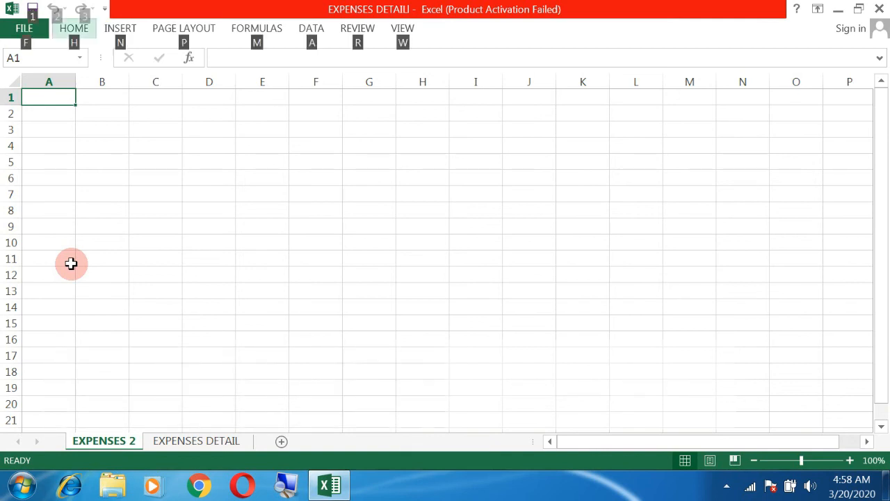
key("e")
key("l")
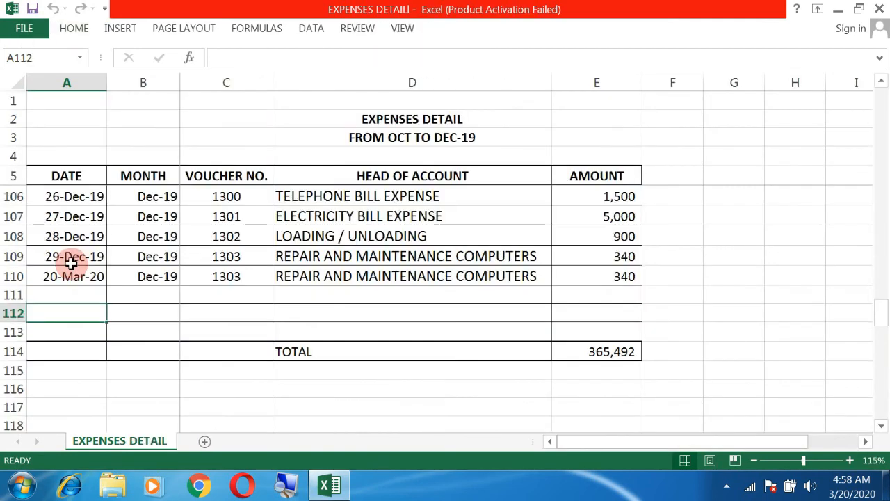